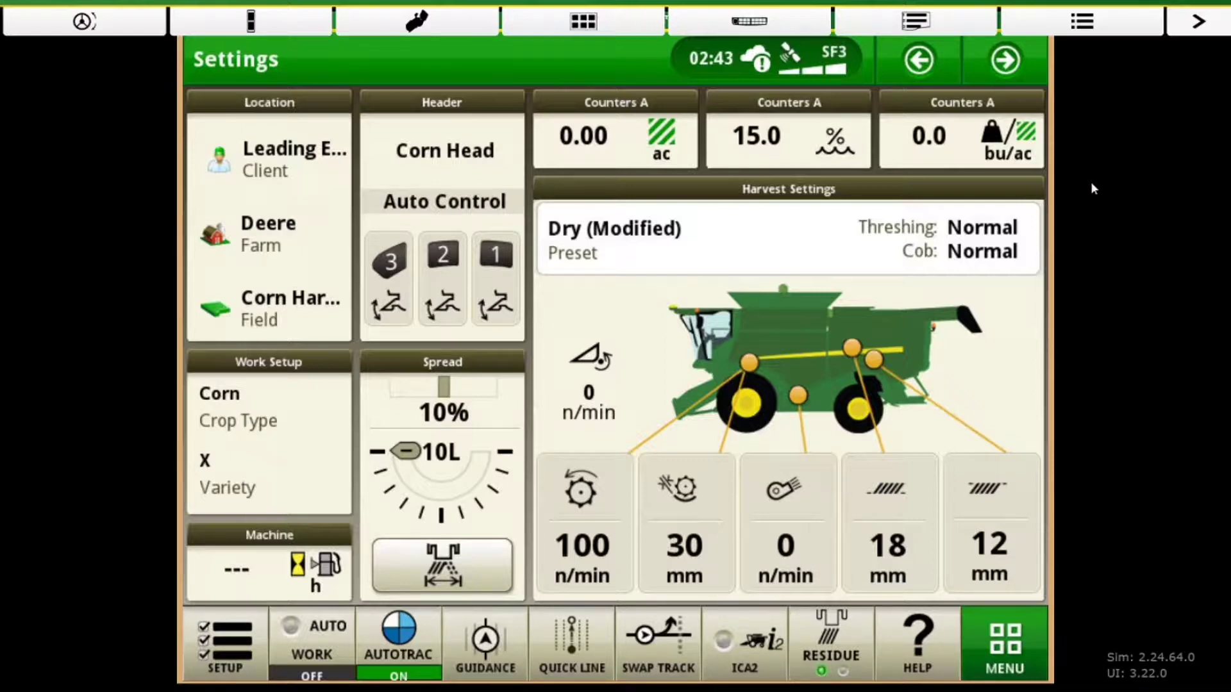
Step: Confirm the work setup, then bring up the AutoTrac Guidance application's settings page
left_click(237, 645)
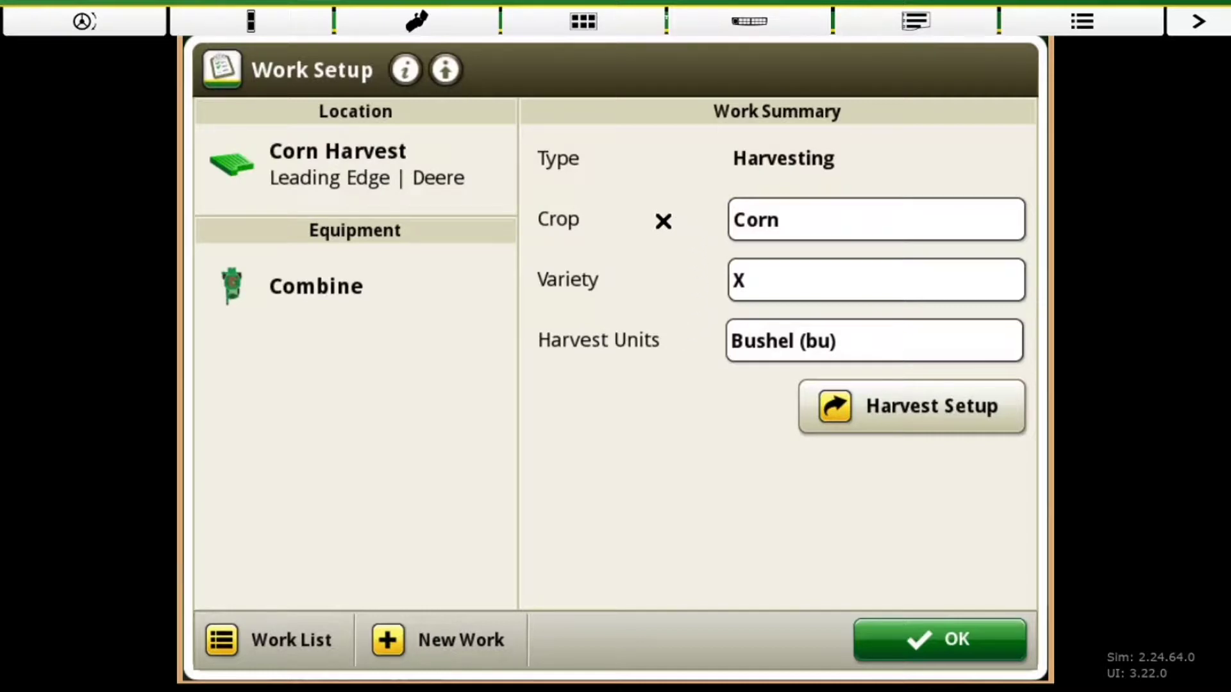
left_click(888, 641)
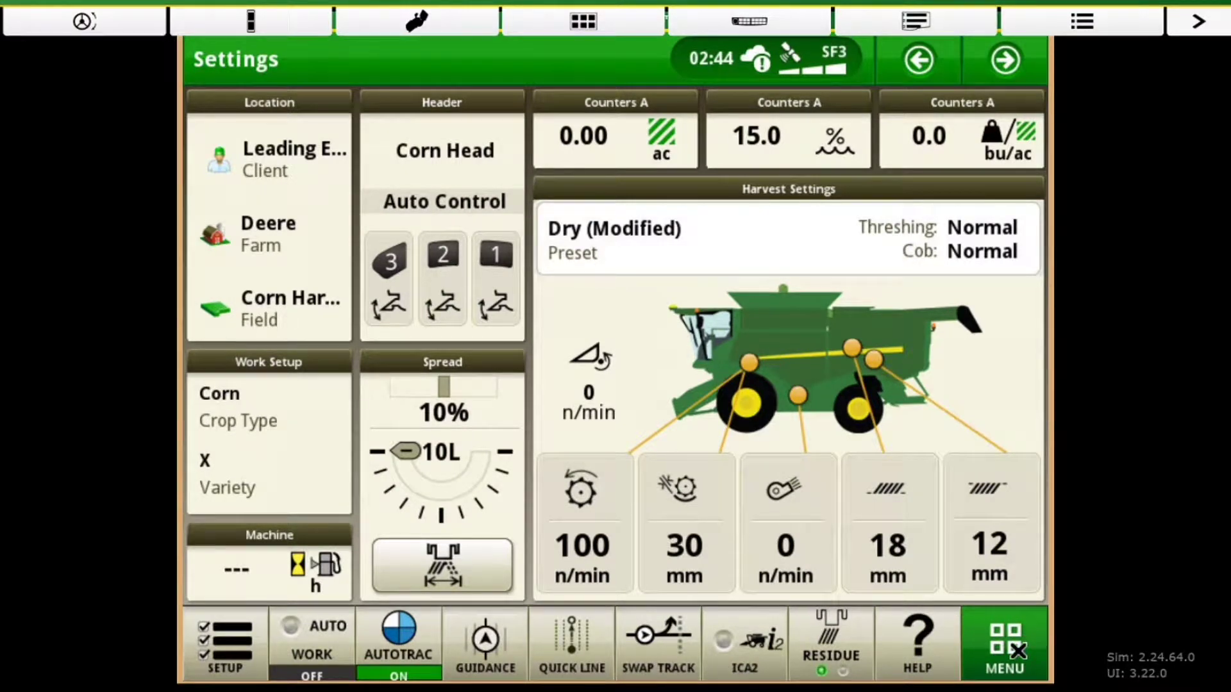
left_click(1017, 650)
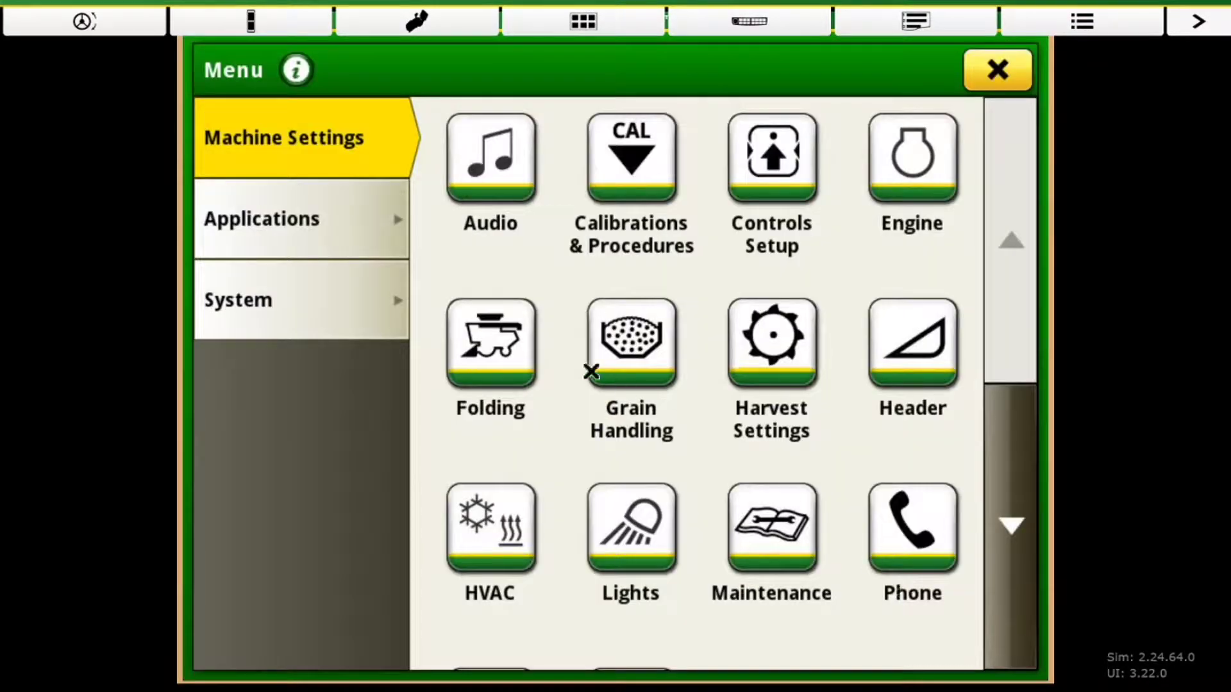
left_click(295, 224)
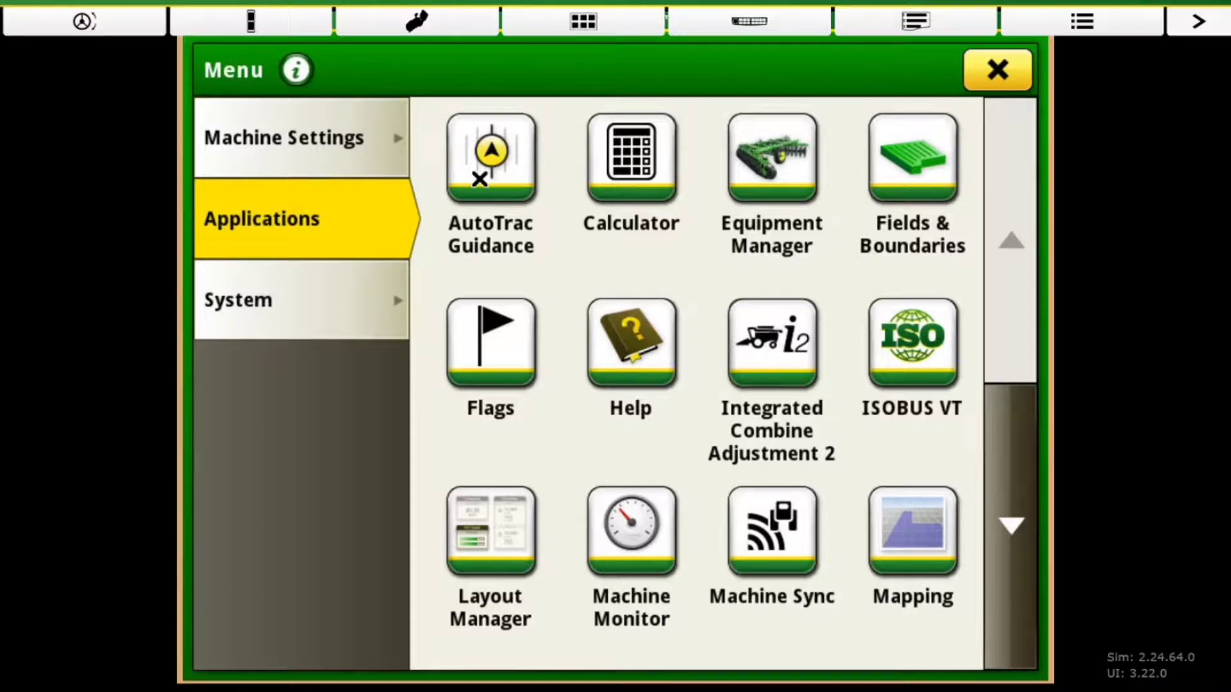
left_click(490, 157)
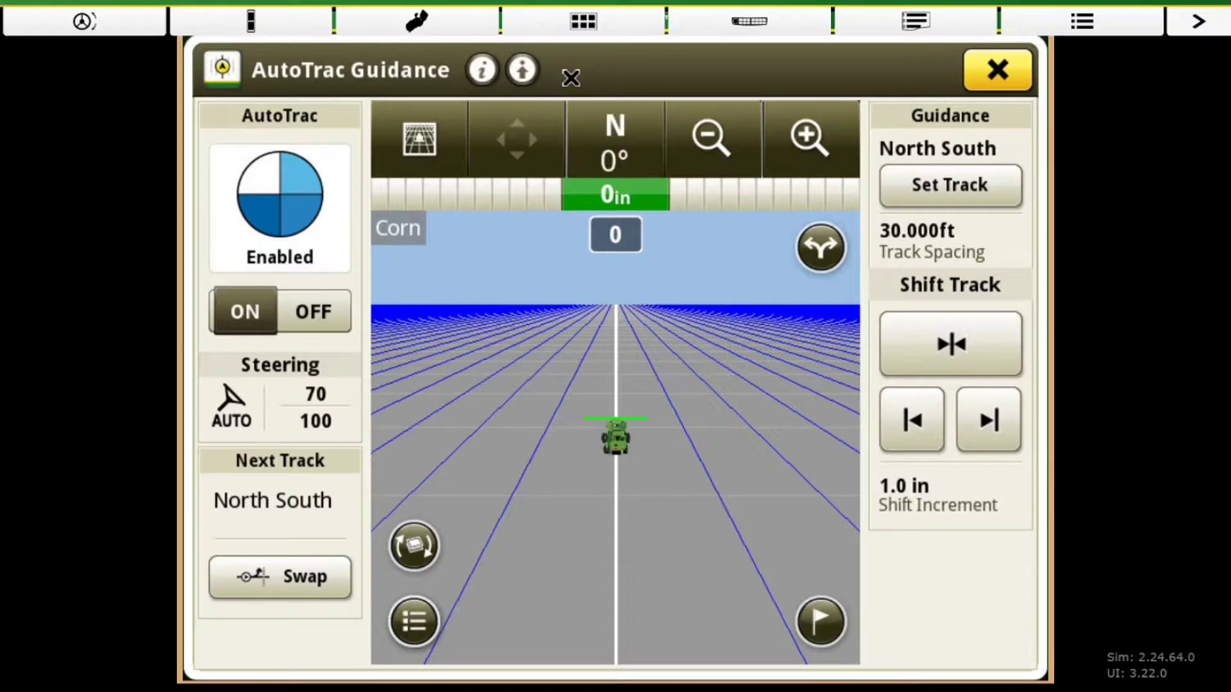
left_click(524, 70)
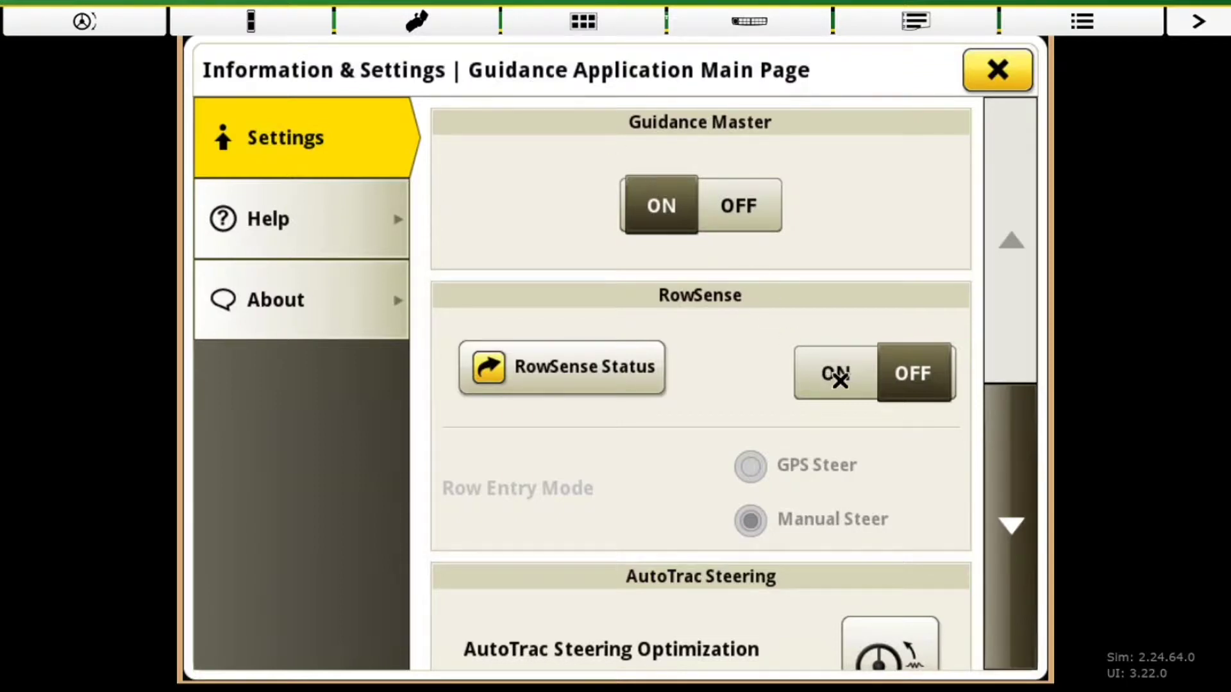
Step: Switch RowSense to ON, with Row Entry Mode left at Manual Steer
left_click(836, 375)
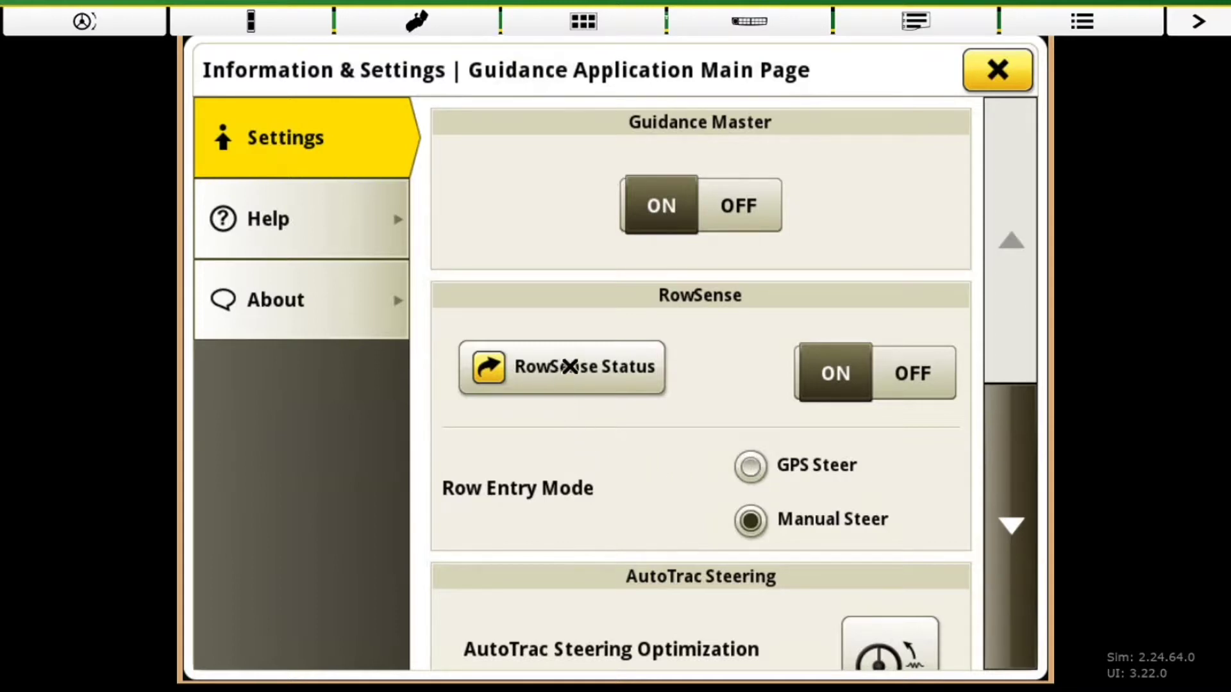
Step: Check RowSense Status and test Sensor Offset at +5 and -5, ending back at 0
left_click(569, 366)
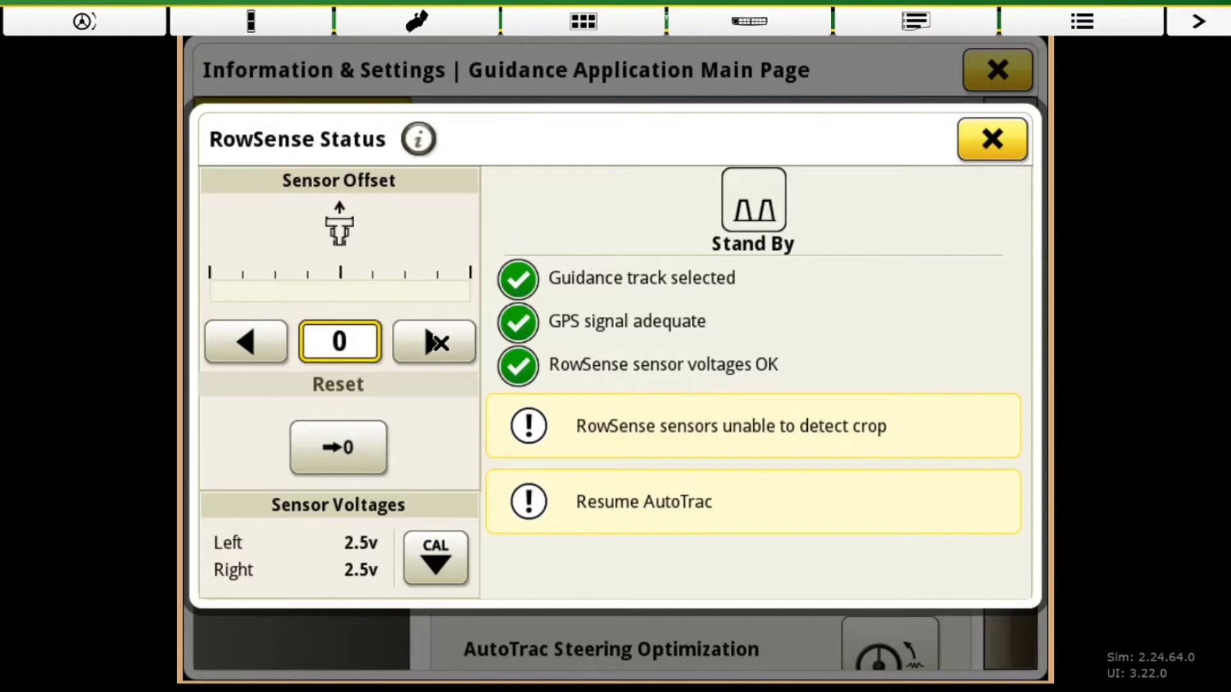
left_click(442, 341)
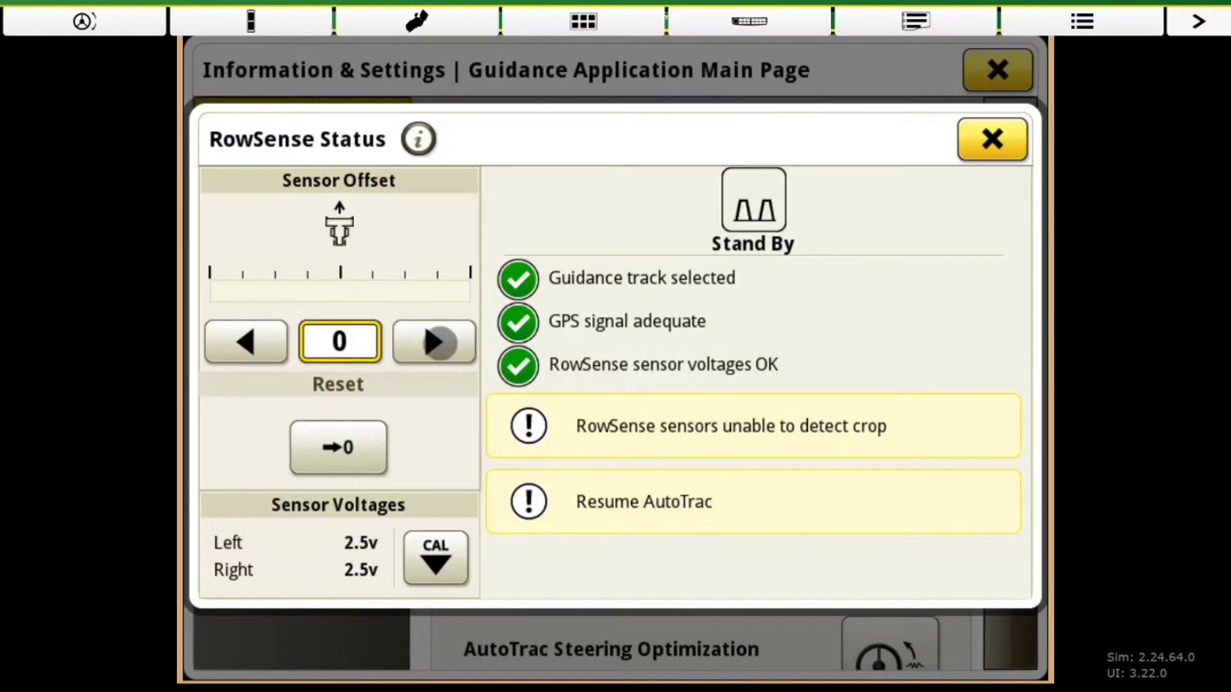
left_click(249, 343)
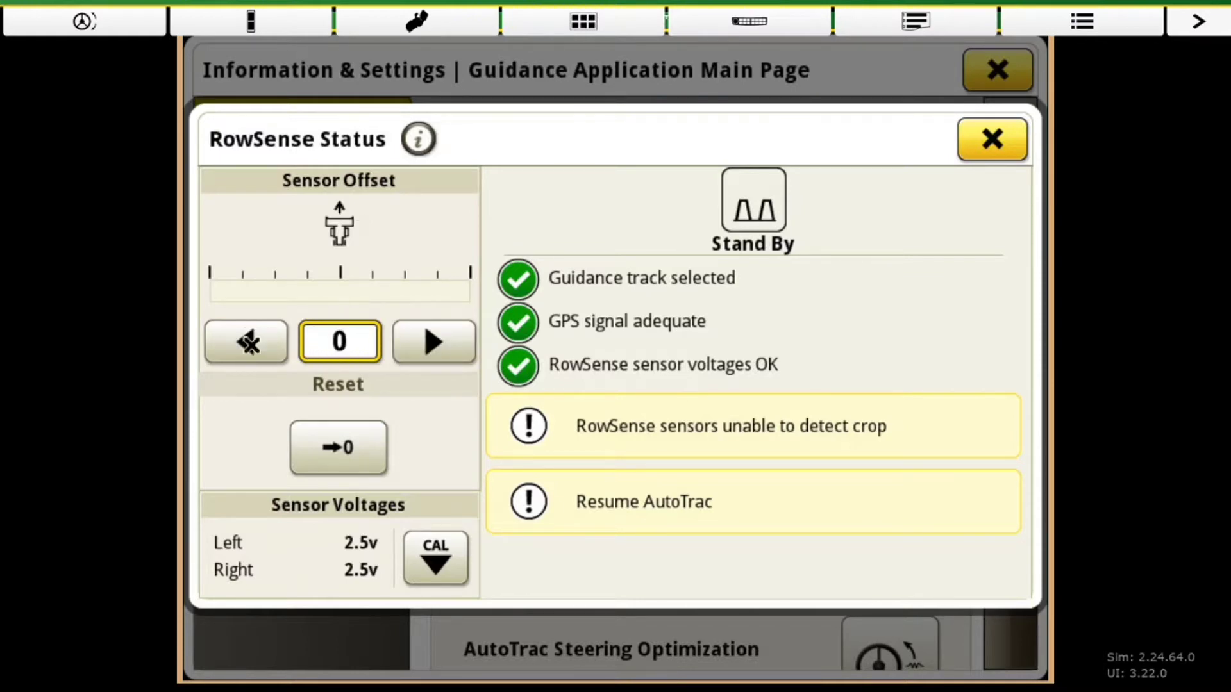
left_click(249, 343)
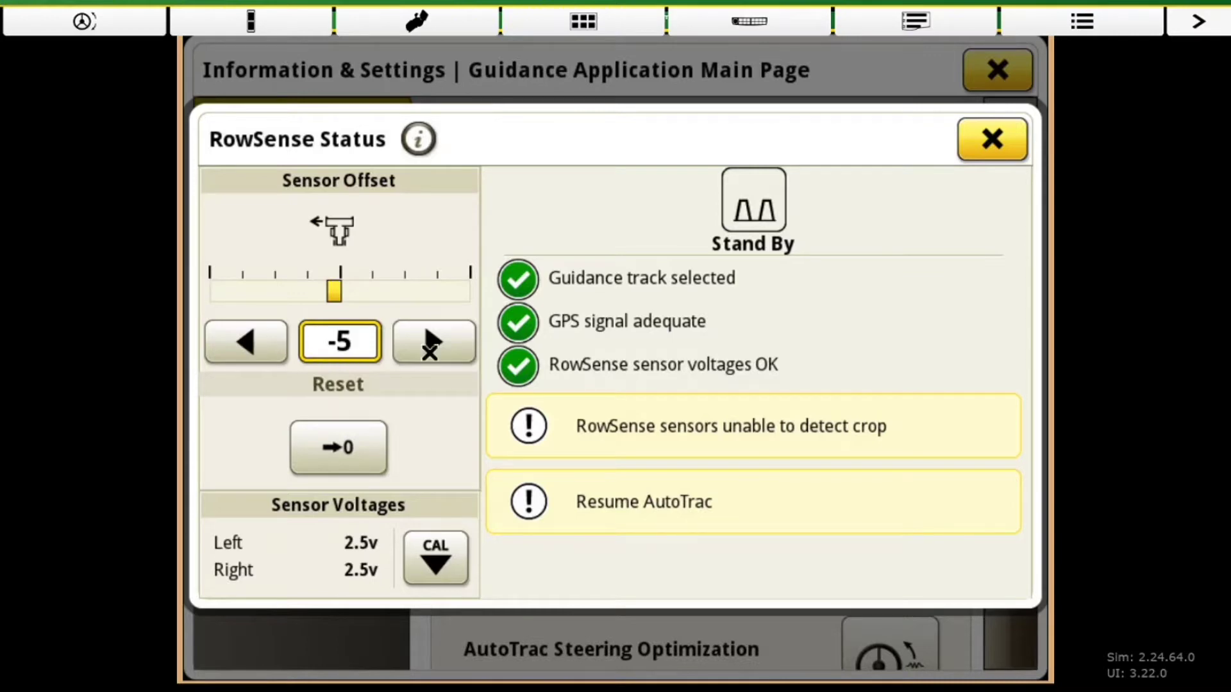
left_click(428, 342)
left_click(425, 340)
Step: Begin a RowSense sensor calibration, cancel it, and close the calibration and RowSense Status windows
left_click(448, 564)
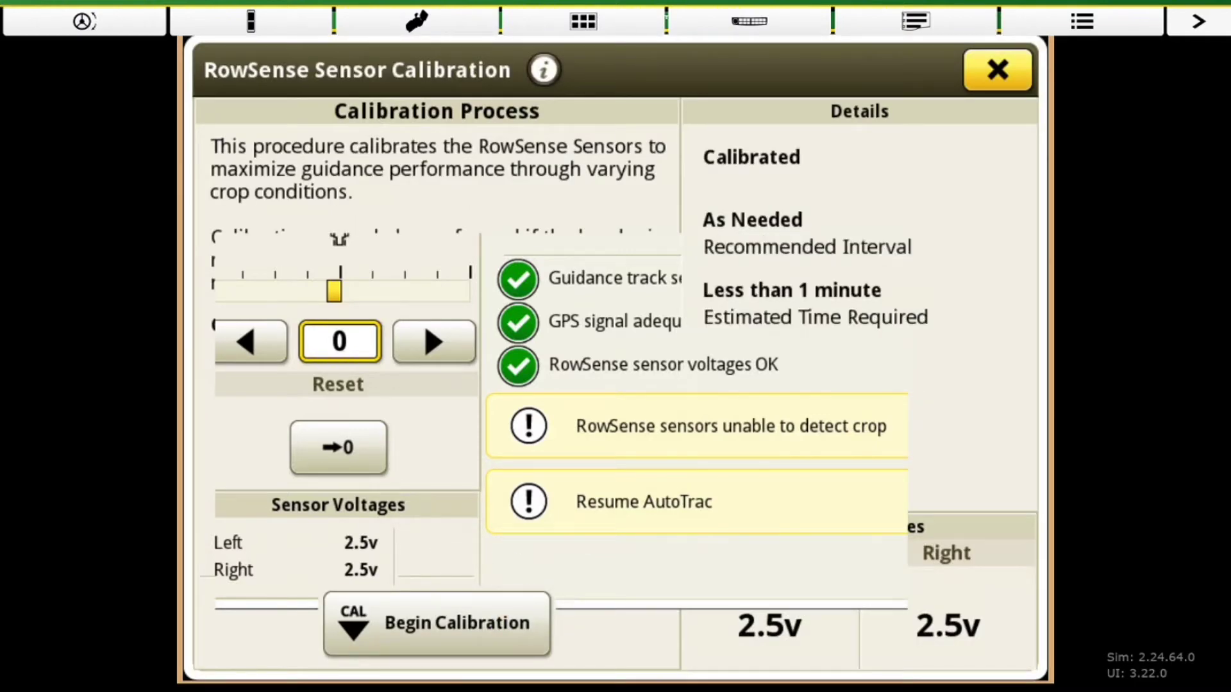
left_click(500, 622)
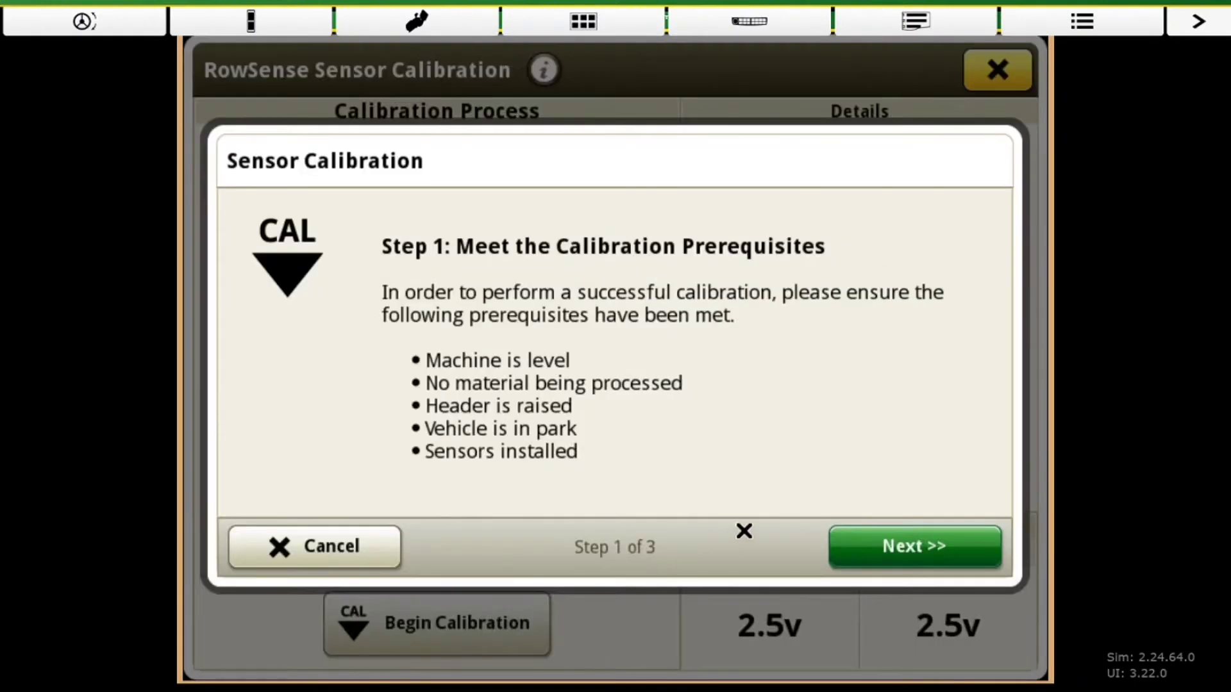
left_click(879, 550)
left_click(356, 551)
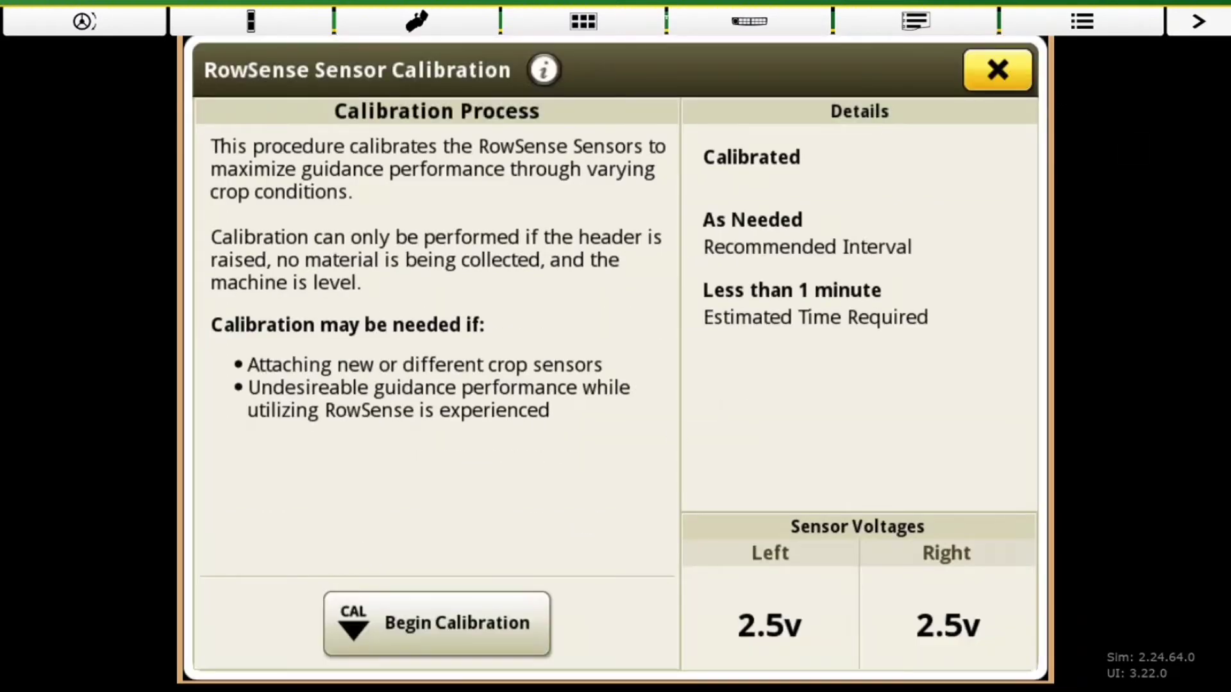
left_click(1005, 75)
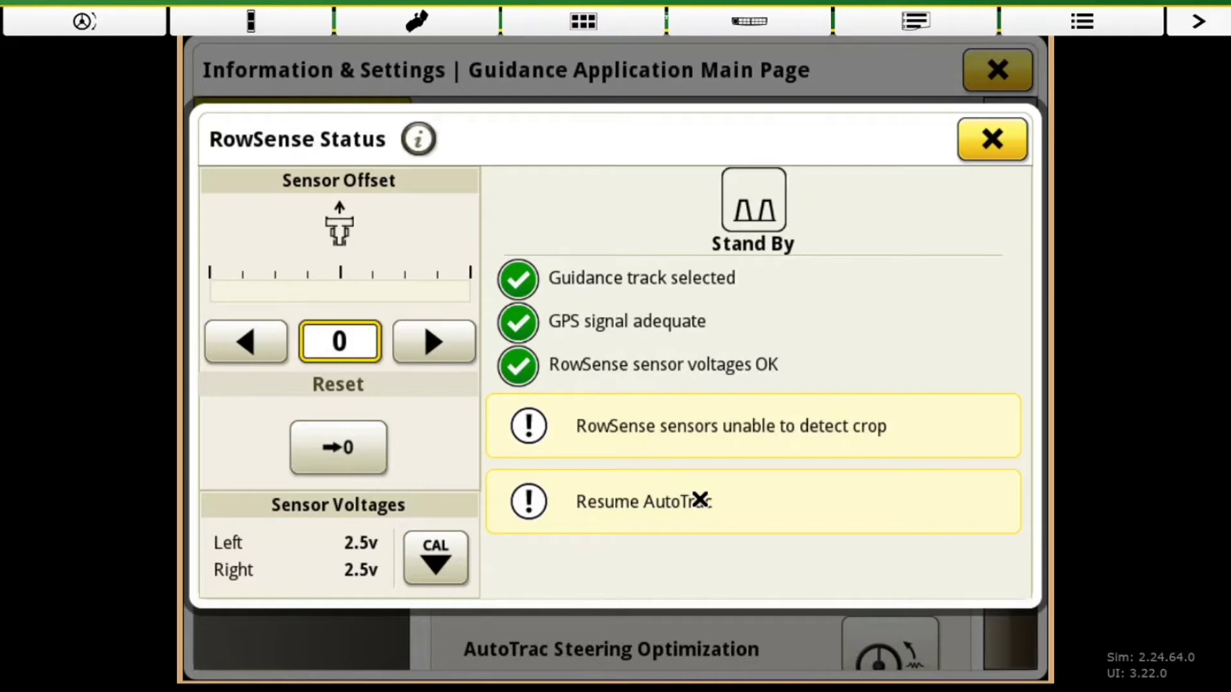
left_click(991, 139)
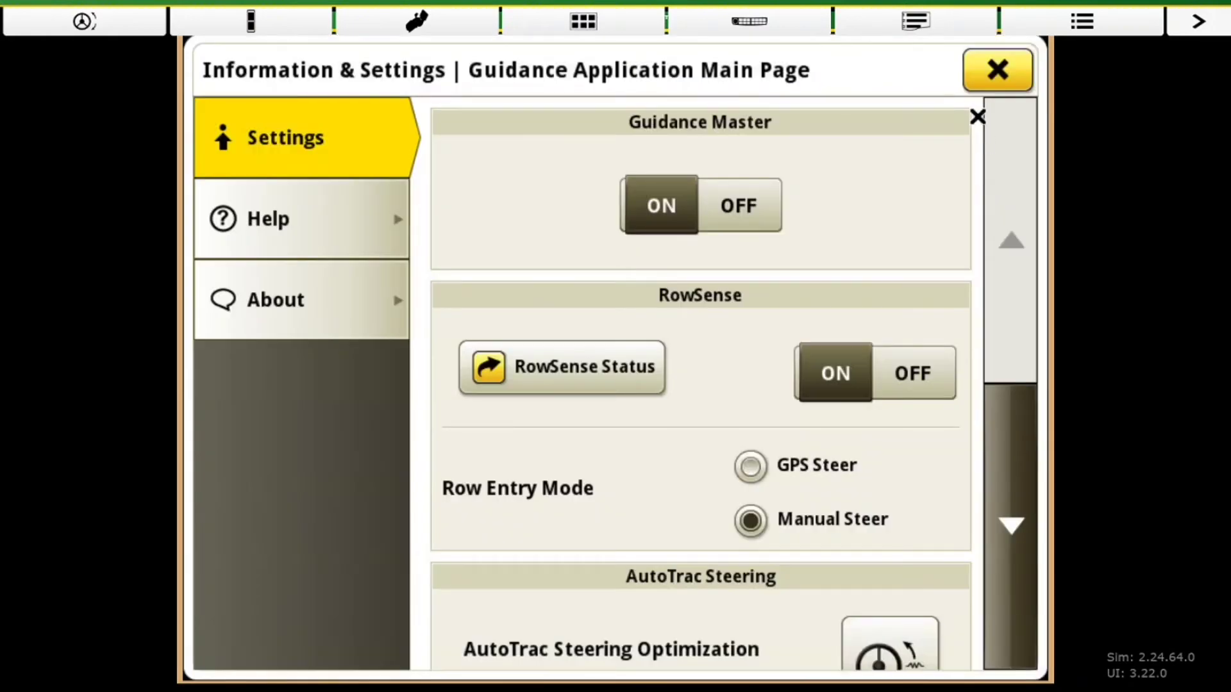
Step: Close Information & Settings to reach the AutoTrac Guidance run page showing the RowSense panel
left_click(990, 71)
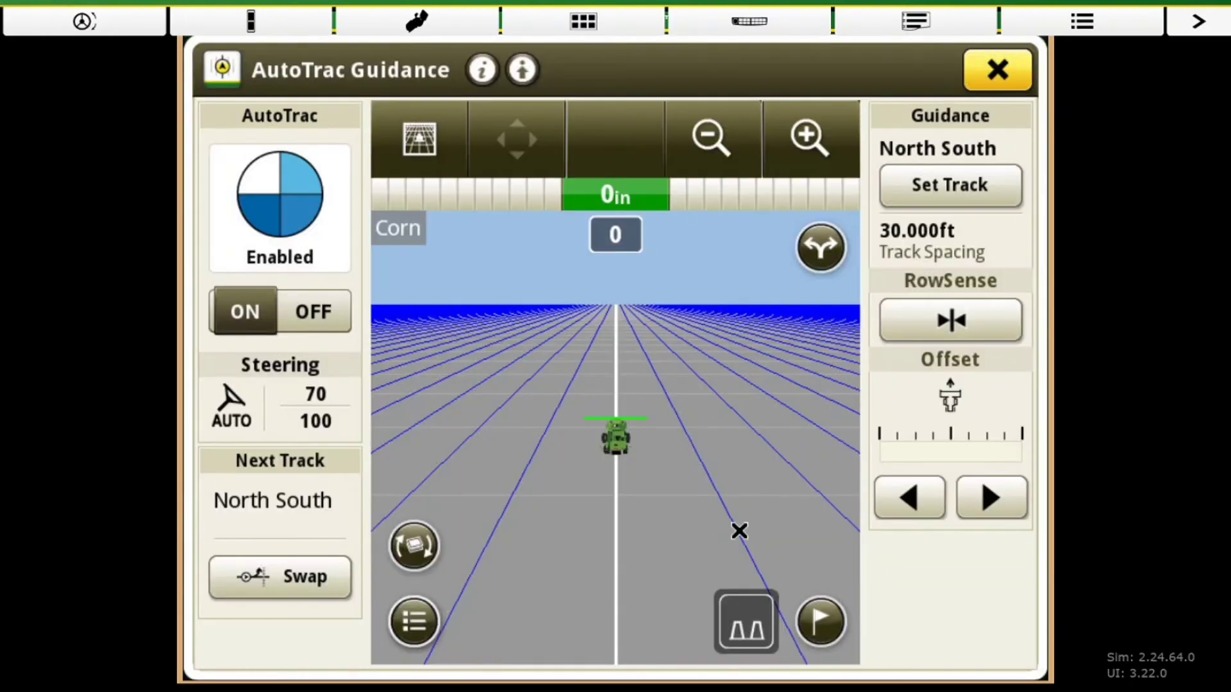